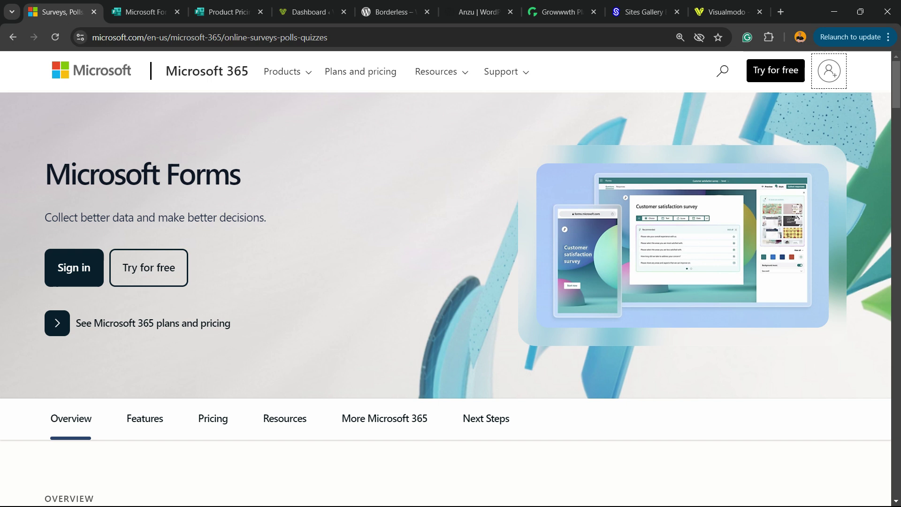
Switch to the Microsoft Forms home page showing templates and the recent Product Pricing Survey
{"action": "mouse_move", "coordinate": [226, 11]}
{"action": "left_click", "coordinate": [141, 11]}
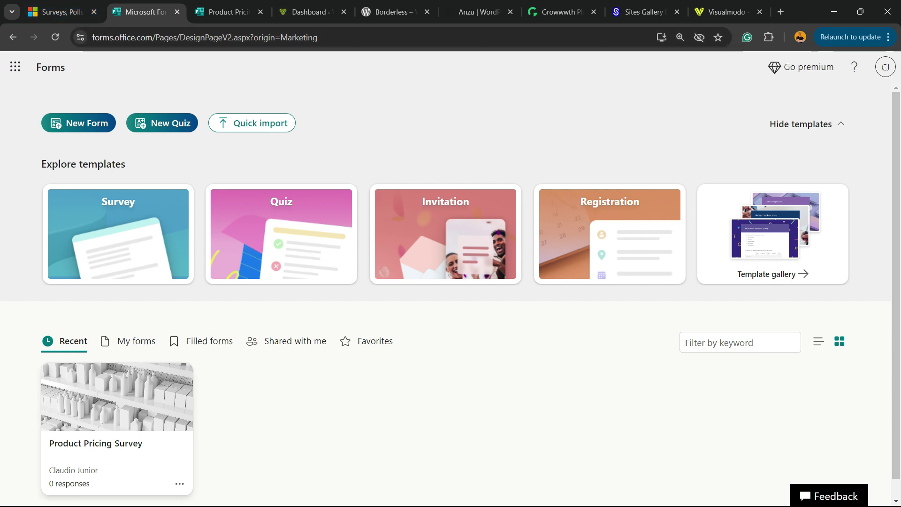
Go to the Product Pricing Survey form, dismiss the sharing dialog and review its questions
{"action": "key", "text": "ctrl+Tab"}
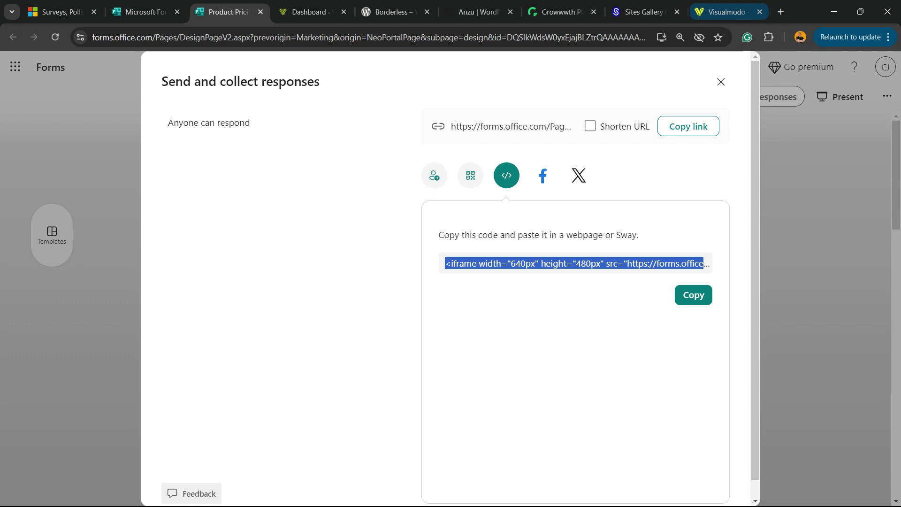
{"action": "key", "text": "Escape"}
{"action": "scroll", "coordinate": [446, 305], "scroll_direction": "down", "scroll_amount": 4}
{"action": "scroll", "coordinate": [446, 305], "scroll_direction": "down", "scroll_amount": 8}
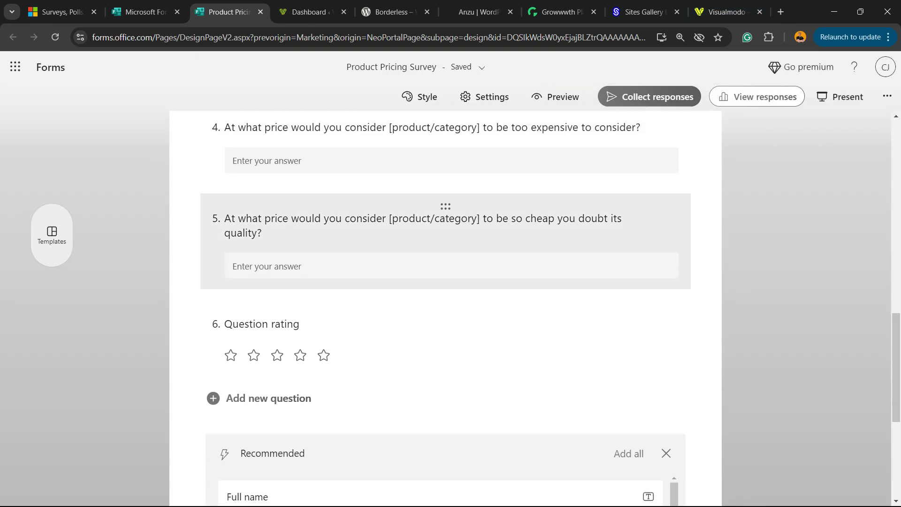
{"action": "scroll", "coordinate": [446, 305], "scroll_direction": "up", "scroll_amount": 15}
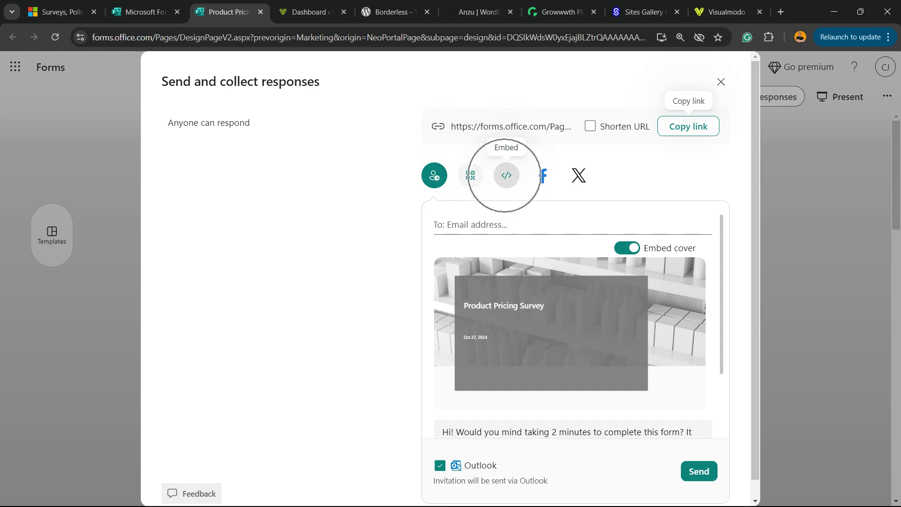
Copy the survey's 640px by 480px iframe embed code from the Embed option
{"action": "left_click", "coordinate": [506, 175]}
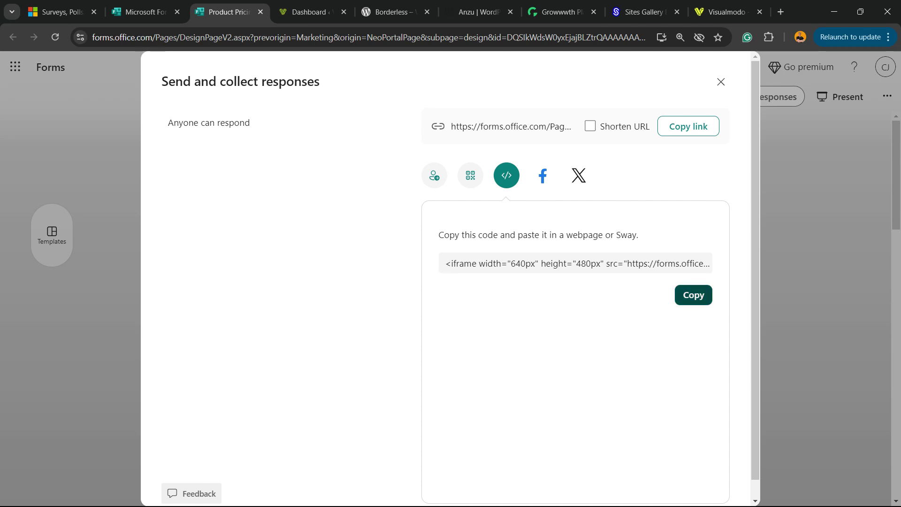
{"action": "left_click", "coordinate": [689, 296]}
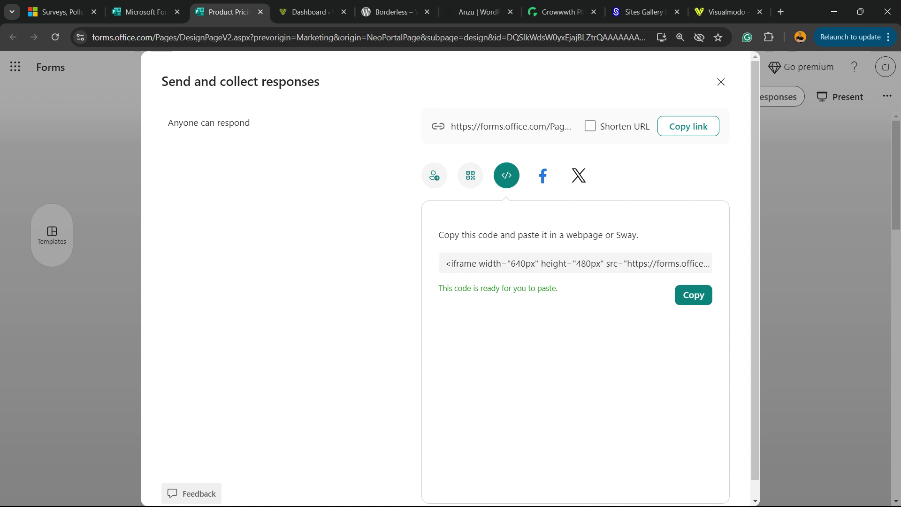
From the WordPress dashboard, create a new page via Pages > Add New Page
{"action": "left_click", "coordinate": [389, 12]}
{"action": "key", "text": "ctrl+shift+Tab"}
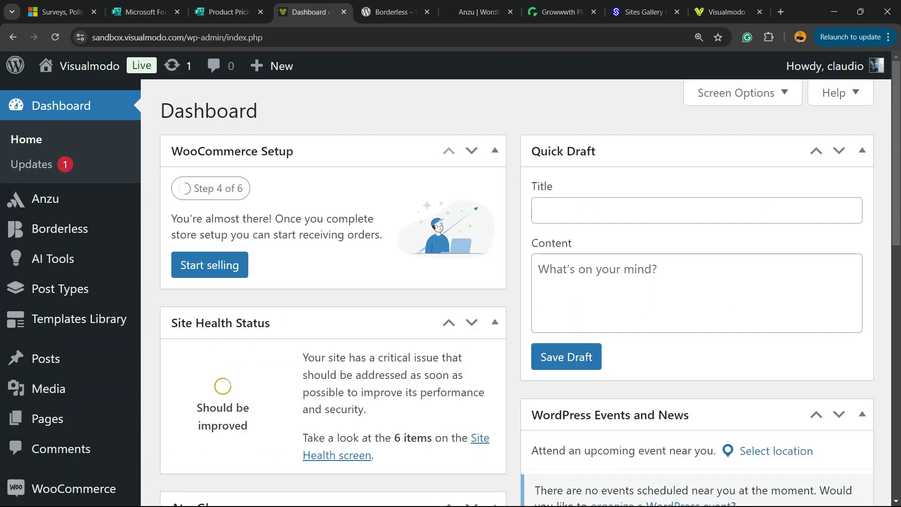
{"action": "scroll", "coordinate": [29, 198], "scroll_direction": "down", "scroll_amount": 3}
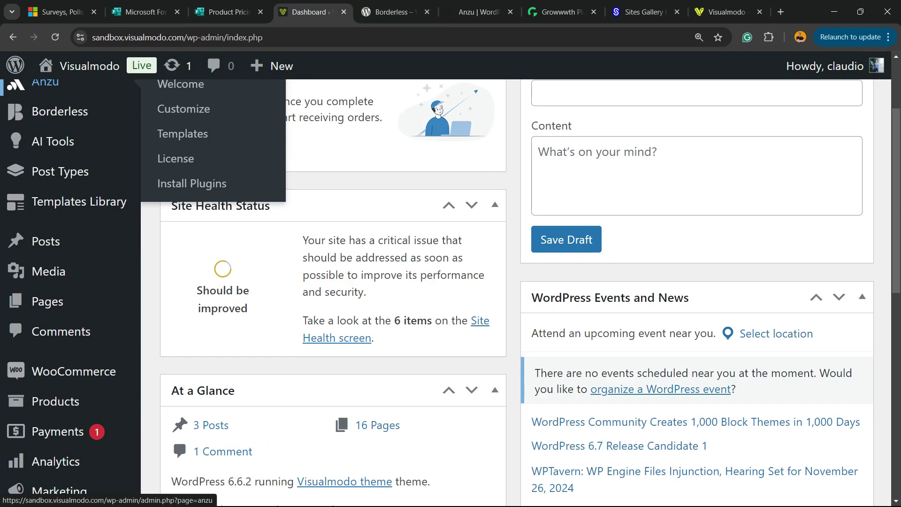
{"action": "mouse_move", "coordinate": [47, 272]}
{"action": "mouse_move", "coordinate": [47, 301]}
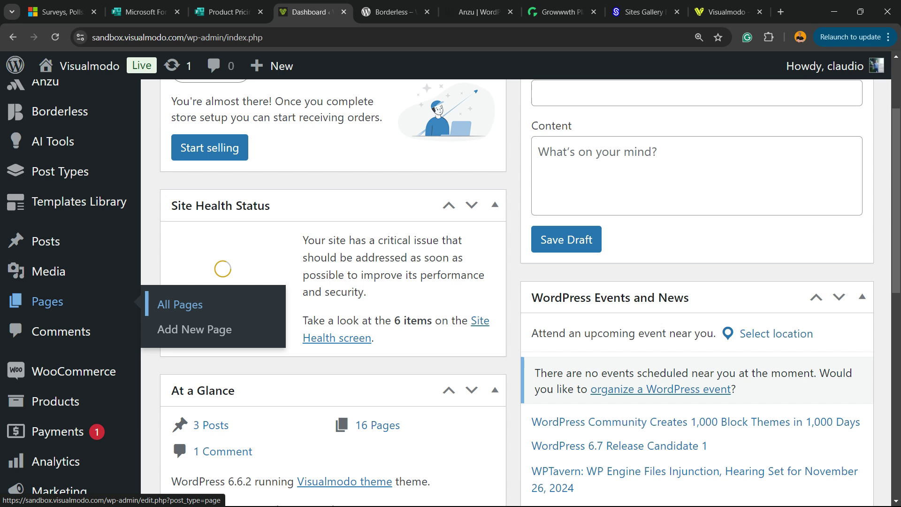
{"action": "left_click", "coordinate": [194, 330]}
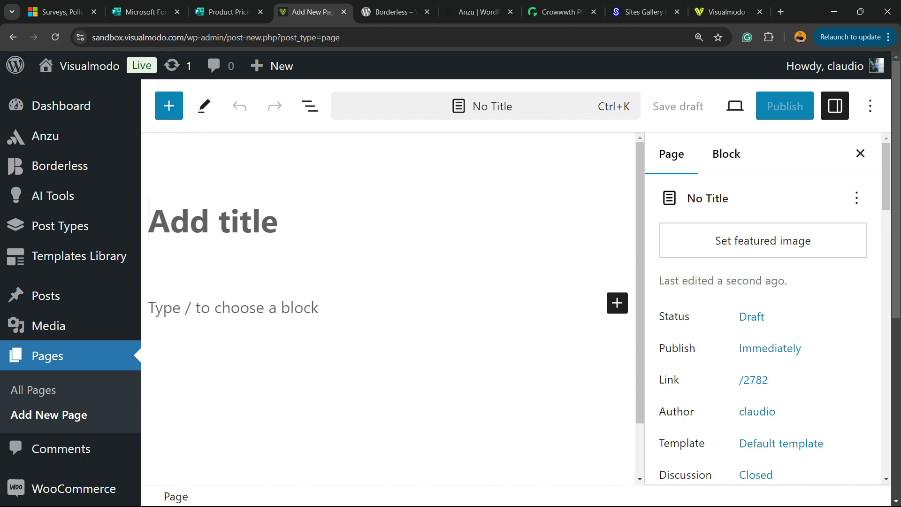
Title the new page 'My Survey' and place the caret in the content area
{"action": "type", "text": "M"}
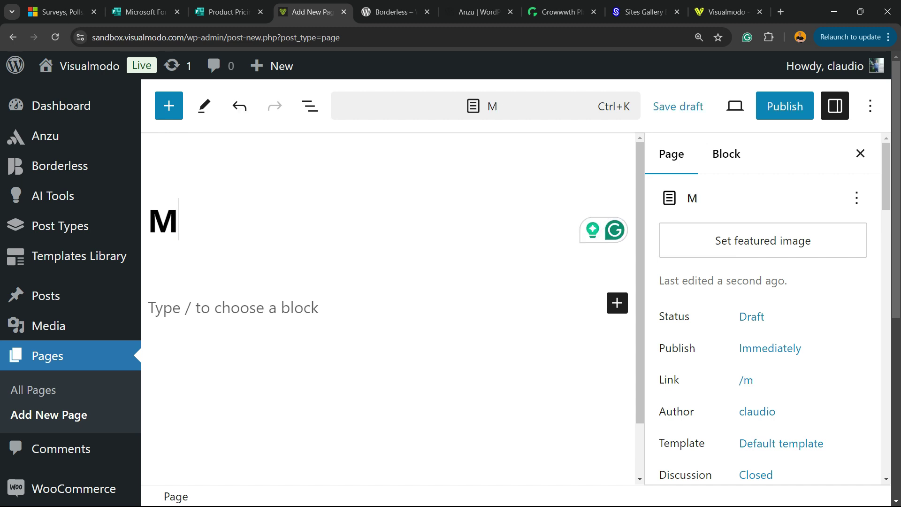
{"action": "type", "text": "y "}
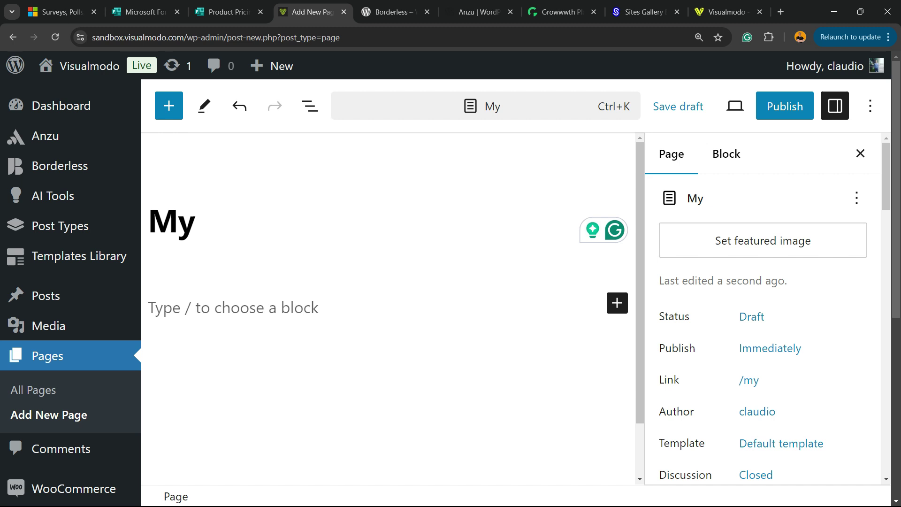
{"action": "type", "text": "Survey"}
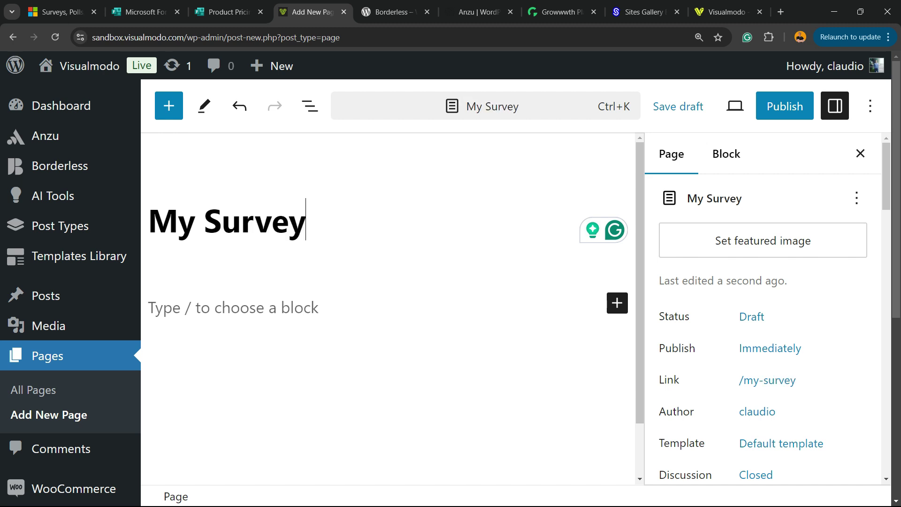
{"action": "right_click", "coordinate": [284, 284]}
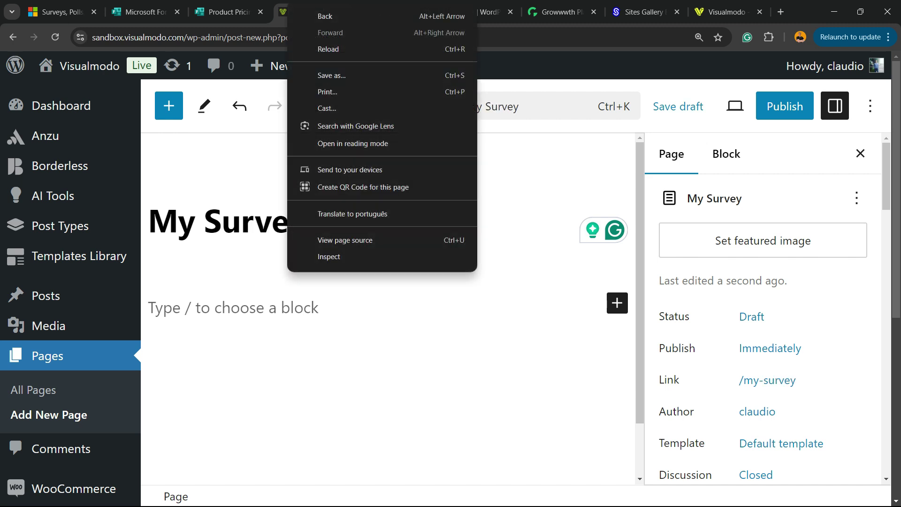
{"action": "key", "text": "Escape"}
{"action": "left_click", "coordinate": [235, 307]}
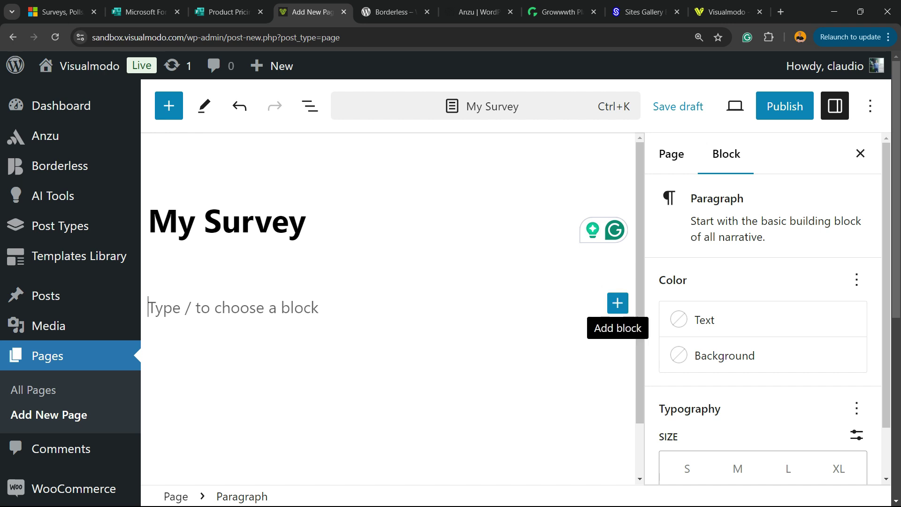
Insert a Custom HTML block and paste the copied Forms iframe code into it
{"action": "left_click", "coordinate": [617, 303]}
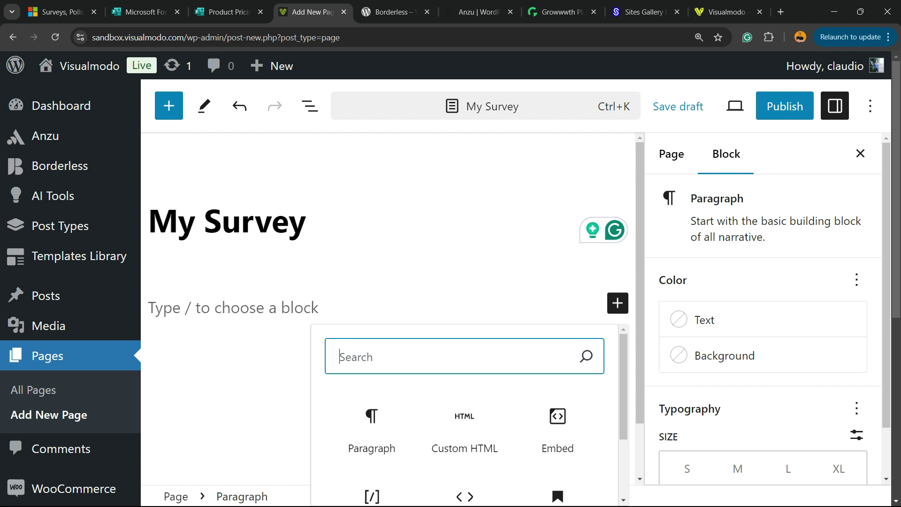
{"action": "type", "text": "html"}
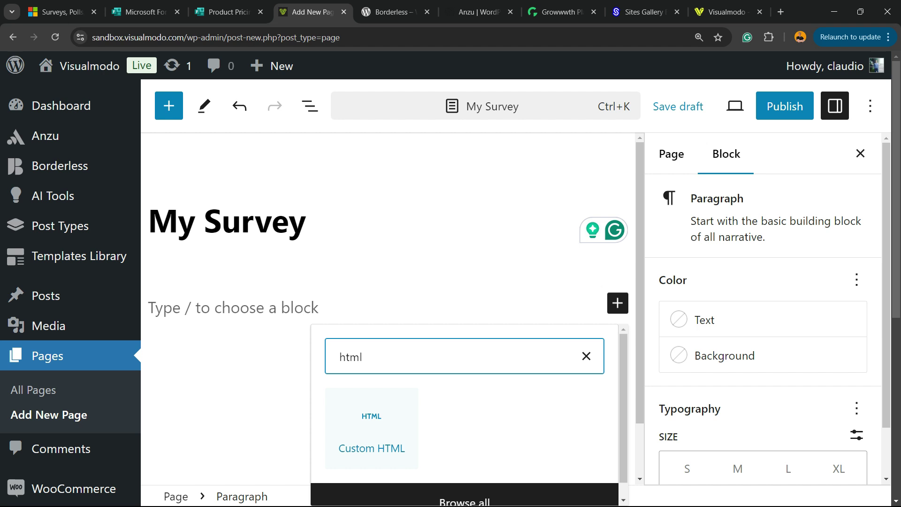
{"action": "key", "text": "Tab"}
{"action": "key", "text": "Return"}
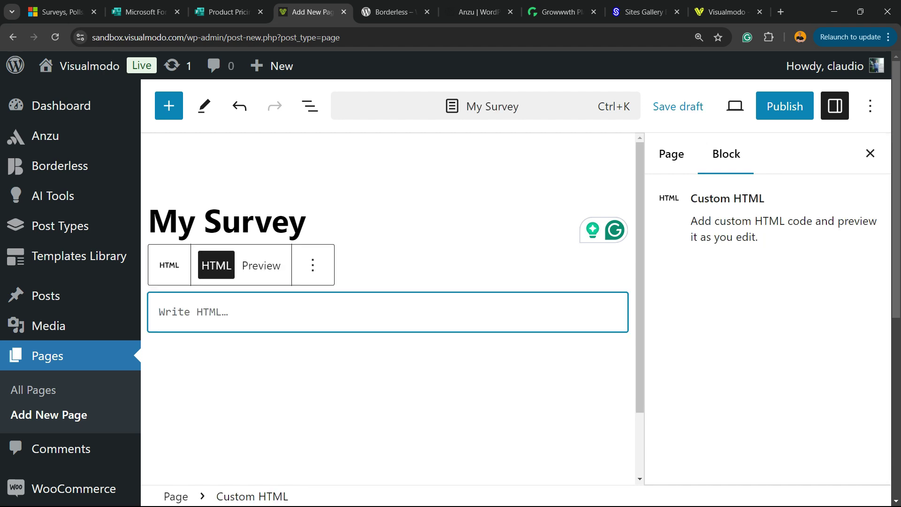
{"action": "right_click", "coordinate": [344, 310]}
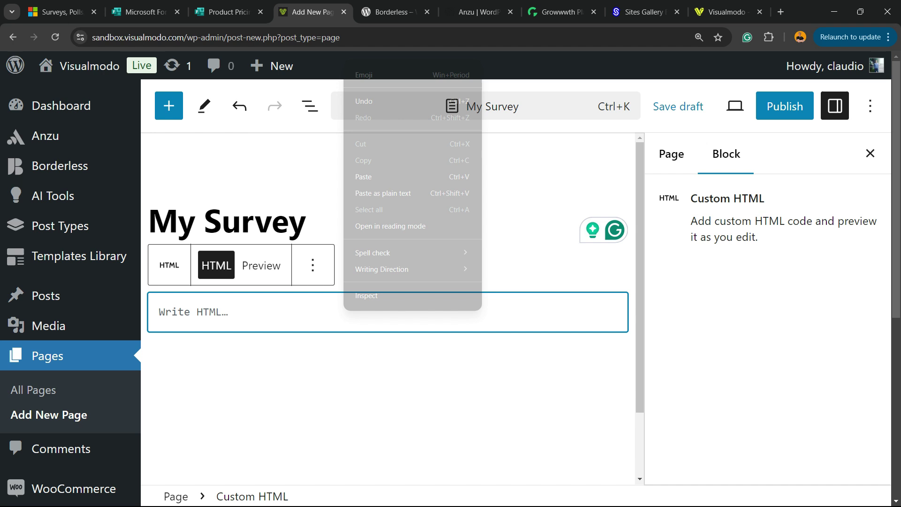
{"action": "left_click", "coordinate": [386, 177]}
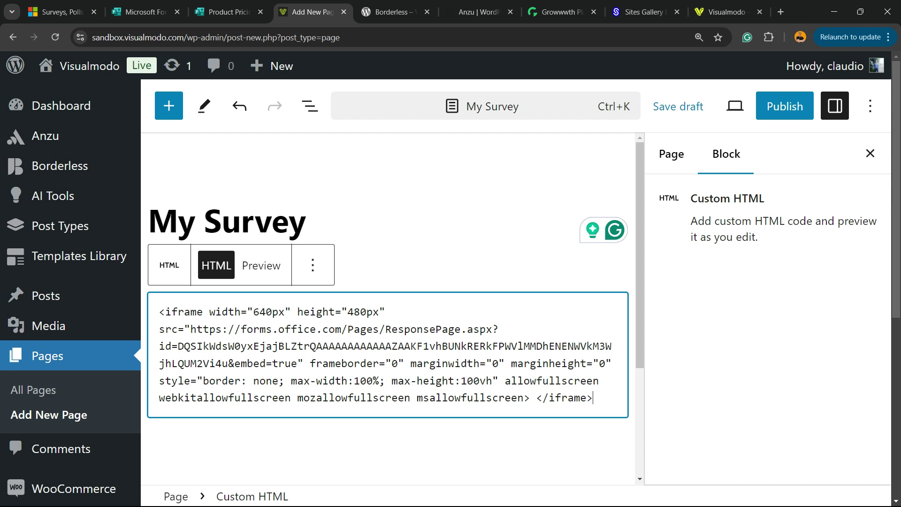
Preview the My Survey draft in a new tab, check the embedded survey, then return to the editor
{"action": "left_click", "coordinate": [734, 106]}
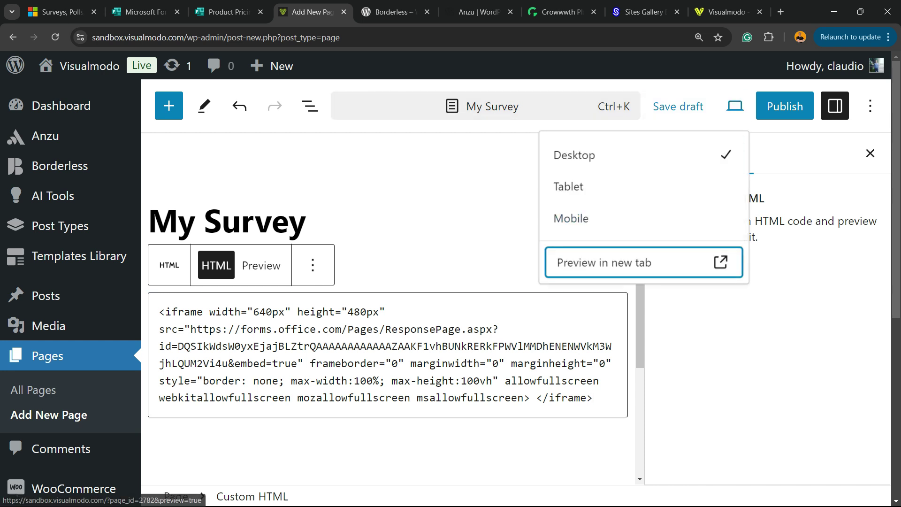
{"action": "left_click", "coordinate": [604, 262]}
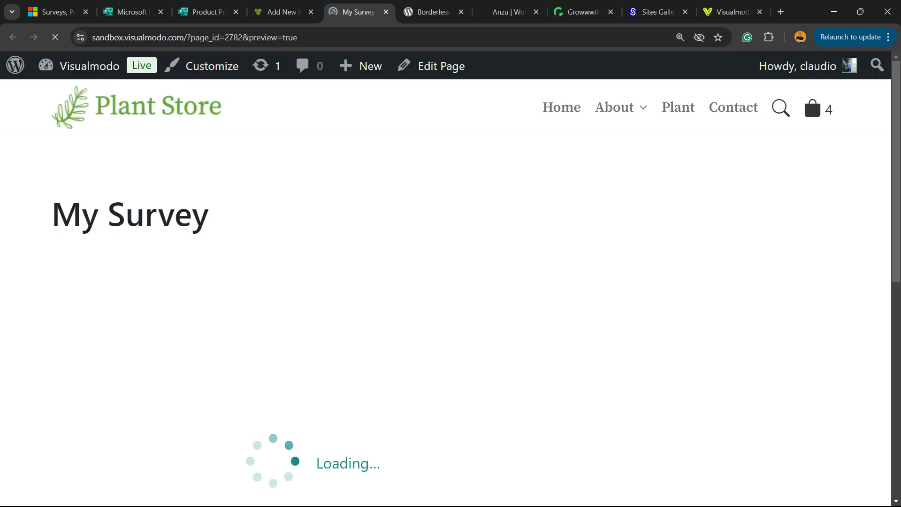
{"action": "scroll", "coordinate": [329, 370], "scroll_direction": "down", "scroll_amount": 10}
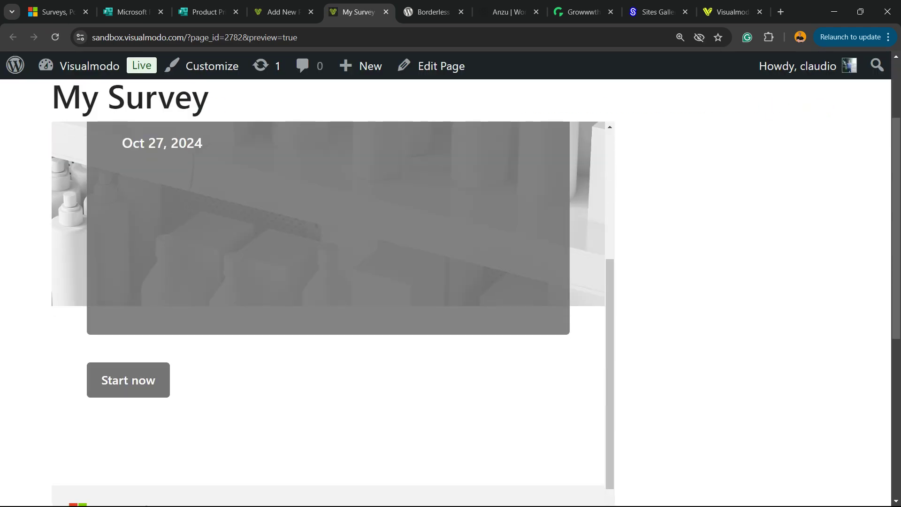
{"action": "scroll", "coordinate": [328, 253], "scroll_direction": "up", "scroll_amount": 8}
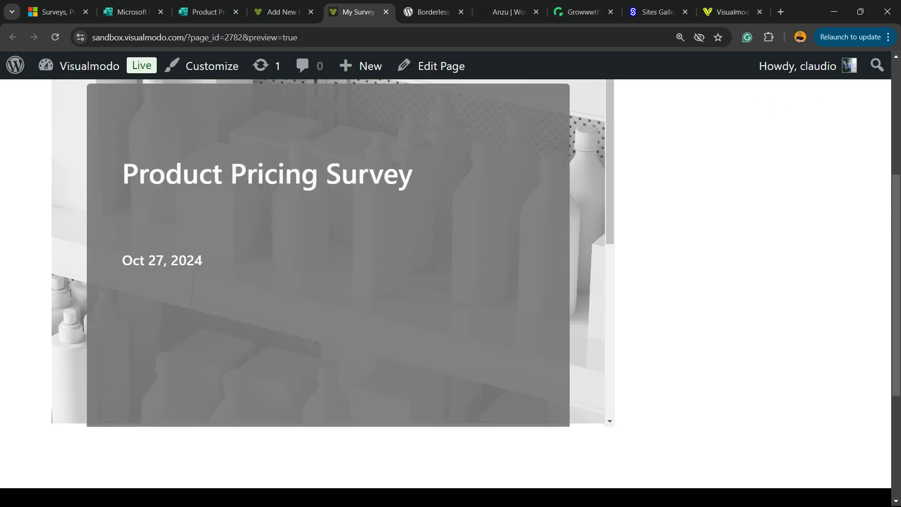
{"action": "scroll", "coordinate": [329, 291], "scroll_direction": "up", "scroll_amount": 5}
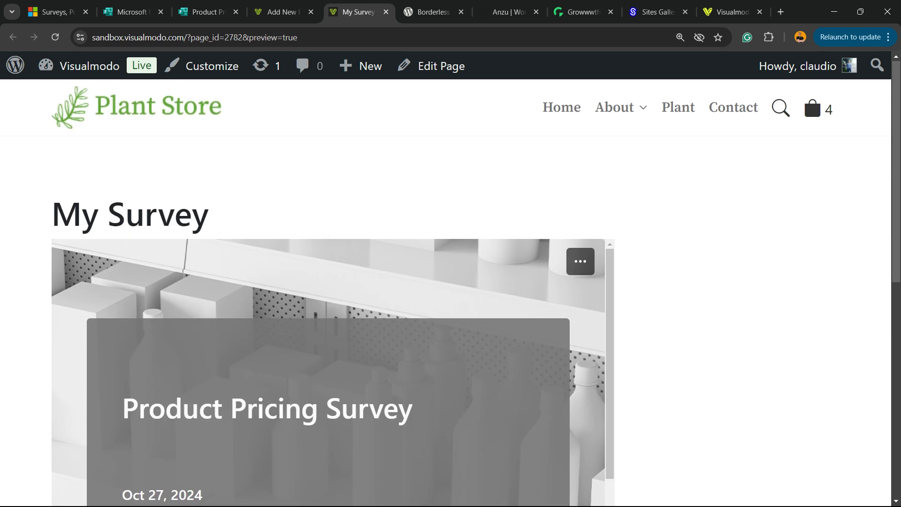
{"action": "left_click", "coordinate": [281, 11]}
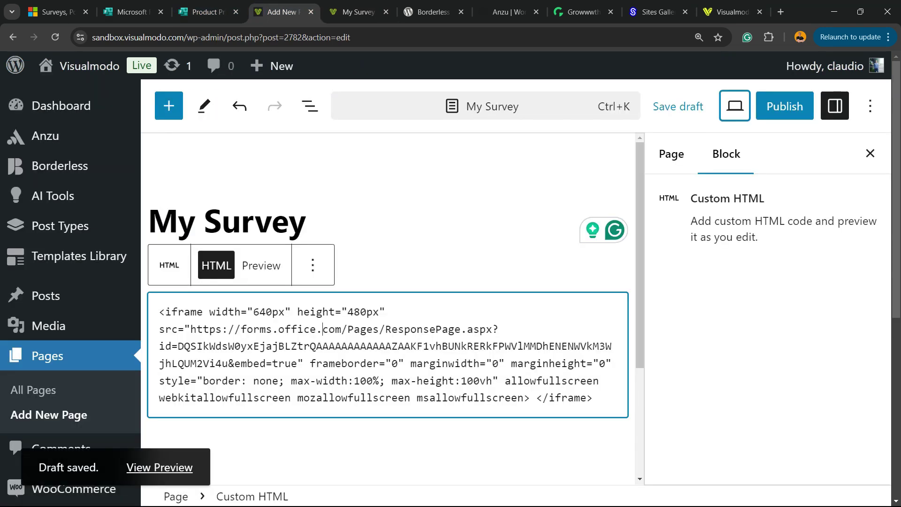
Edit the Custom HTML iframe code so height becomes 680px and width 740px
{"action": "key", "text": "ctrl+a"}
{"action": "left_click", "coordinate": [241, 312]}
{"action": "left_click_drag", "start_coordinate": [165, 312], "coordinate": [222, 312]}
{"action": "double_click", "coordinate": [225, 312]}
{"action": "double_click", "coordinate": [316, 311]}
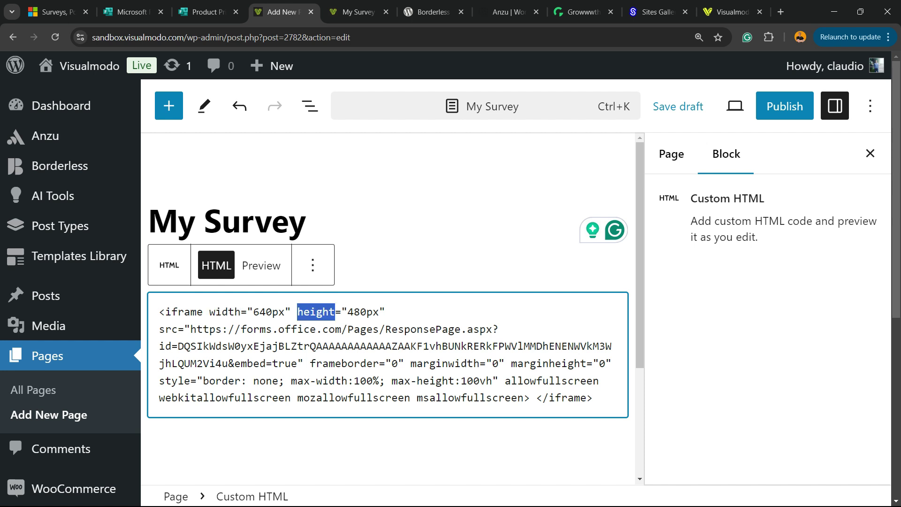
{"action": "left_click", "coordinate": [336, 311]}
{"action": "left_click_drag", "start_coordinate": [347, 311], "coordinate": [353, 311]}
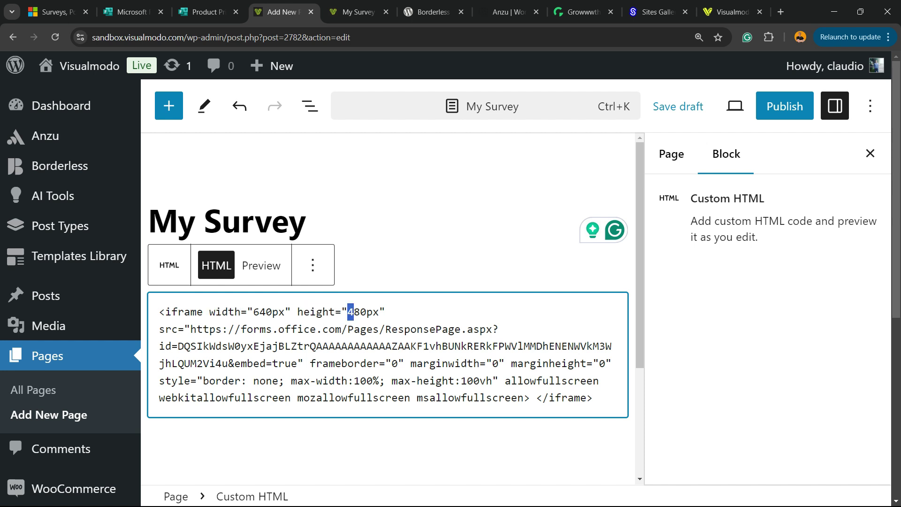
{"action": "type", "text": "6"}
{"action": "left_click_drag", "start_coordinate": [253, 312], "coordinate": [260, 311]}
{"action": "type", "text": "7"}
{"action": "left_click", "coordinate": [735, 106]}
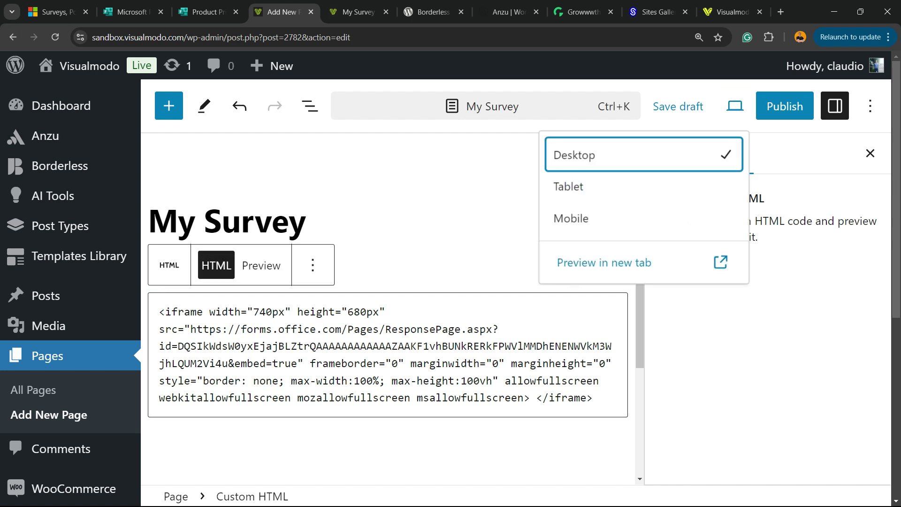
Preview the resized survey, give question 6 five stars, then go back to the editor tab
{"action": "left_click", "coordinate": [609, 262]}
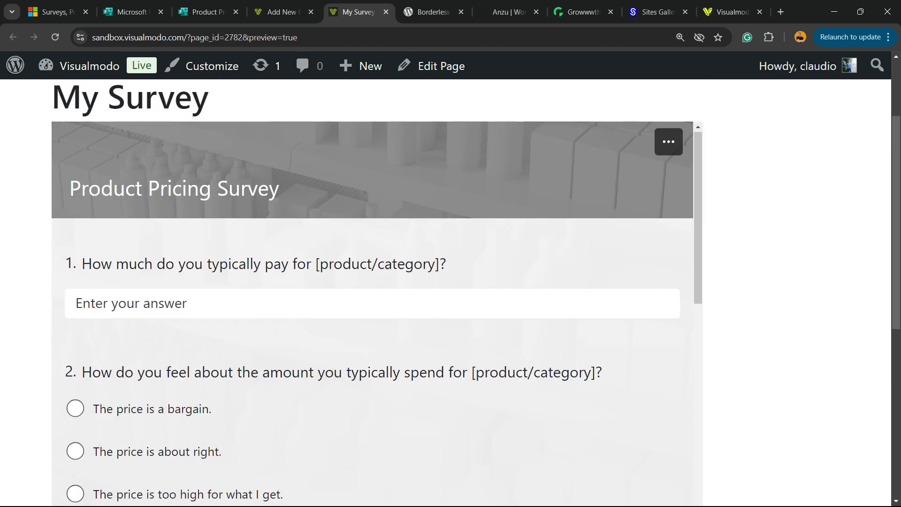
{"action": "scroll", "coordinate": [375, 305], "scroll_direction": "down", "scroll_amount": 6}
{"action": "scroll", "coordinate": [376, 290], "scroll_direction": "down", "scroll_amount": 2}
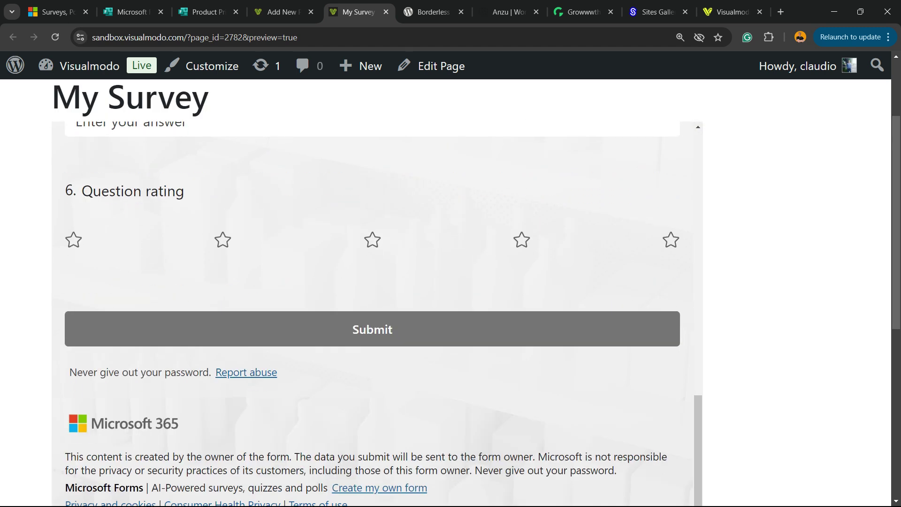
{"action": "left_click", "coordinate": [671, 239]}
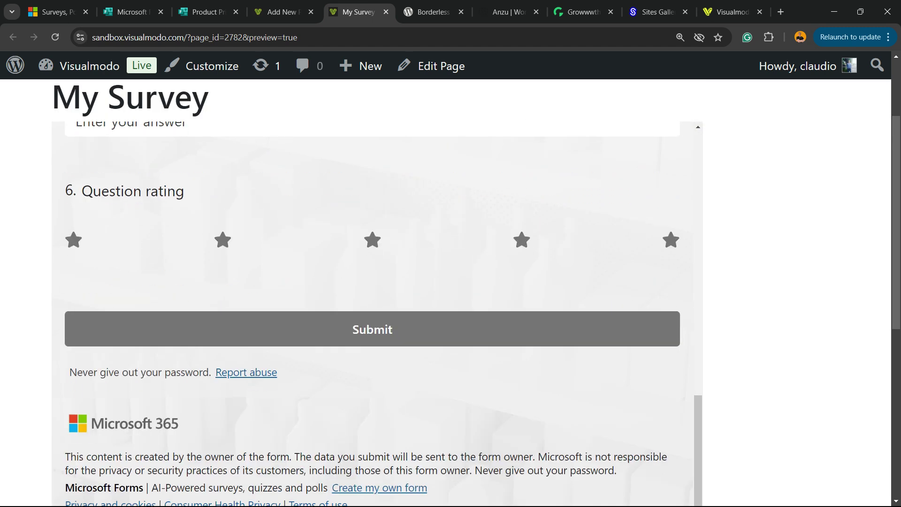
{"action": "scroll", "coordinate": [376, 282], "scroll_direction": "down", "scroll_amount": 3}
{"action": "scroll", "coordinate": [375, 282], "scroll_direction": "up", "scroll_amount": 8}
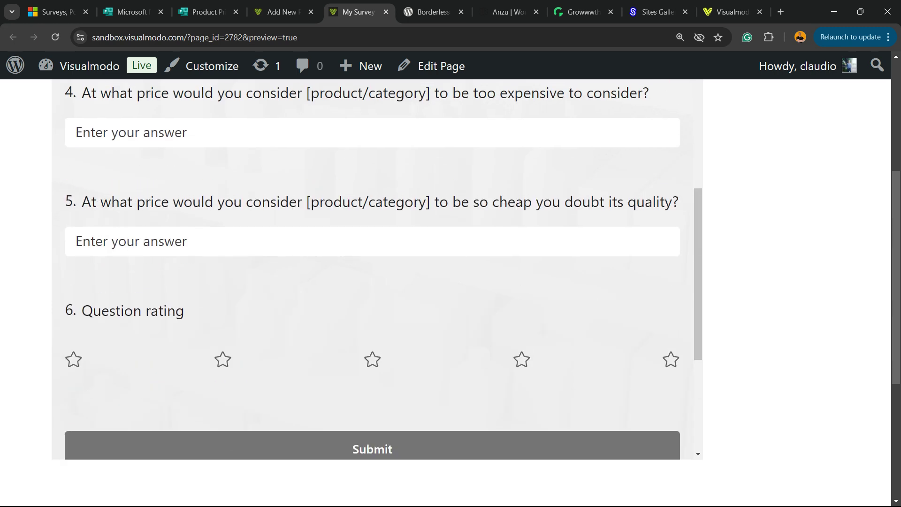
{"action": "scroll", "coordinate": [375, 282], "scroll_direction": "up", "scroll_amount": 5}
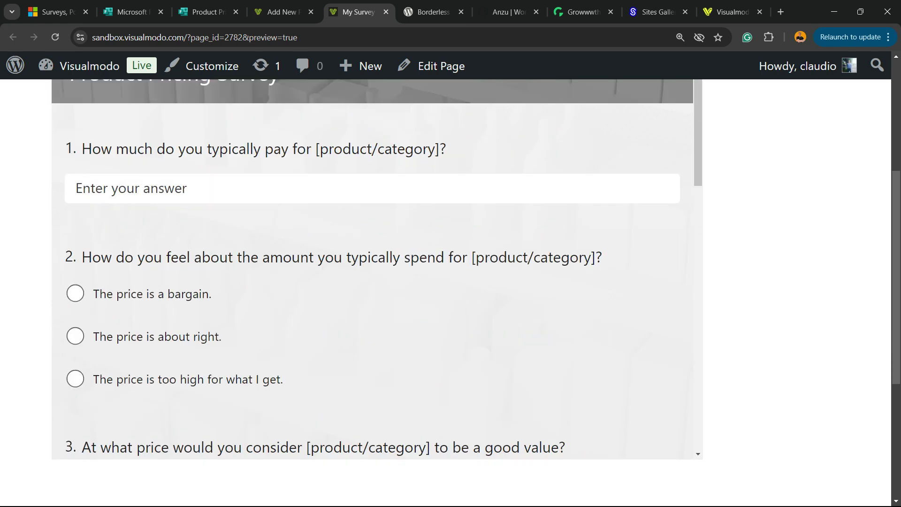
{"action": "scroll", "coordinate": [375, 281], "scroll_direction": "up", "scroll_amount": 5}
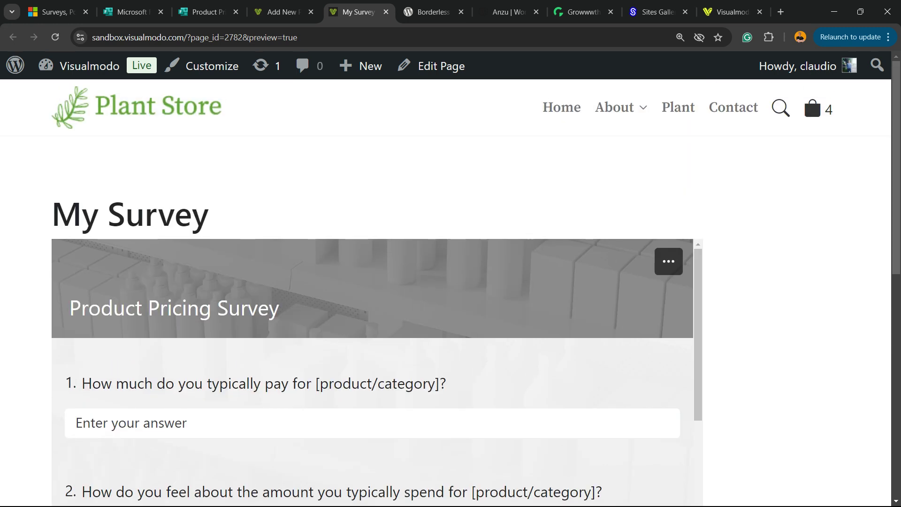
{"action": "left_click", "coordinate": [281, 12]}
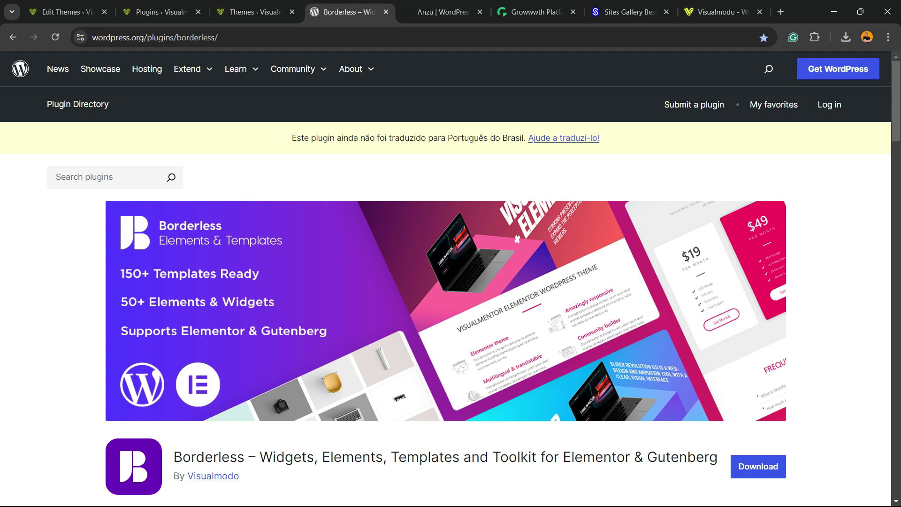
Move from the Borderless plugin page to the Anzu theme page
{"action": "key", "text": "ctrl+Tab"}
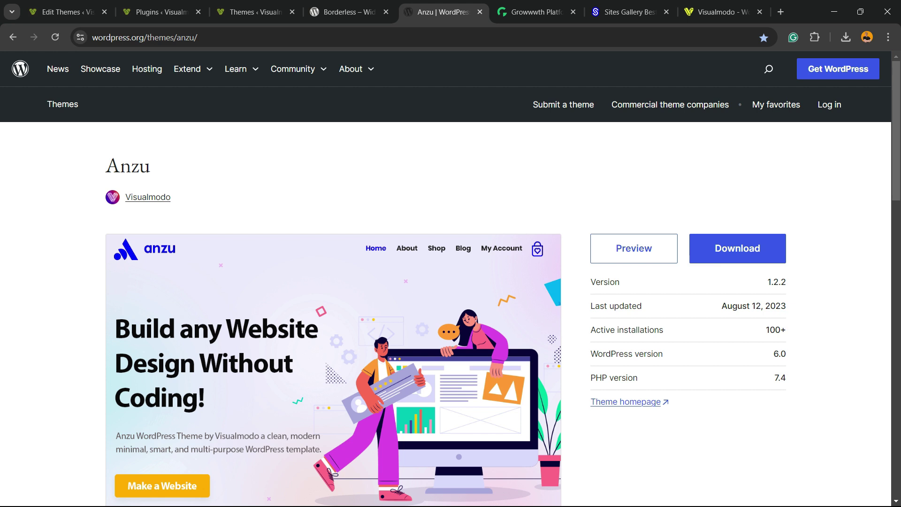
Switch to the Growwwth site and browse its featured website listings and publishing prices
{"action": "key", "text": "ctrl+Tab"}
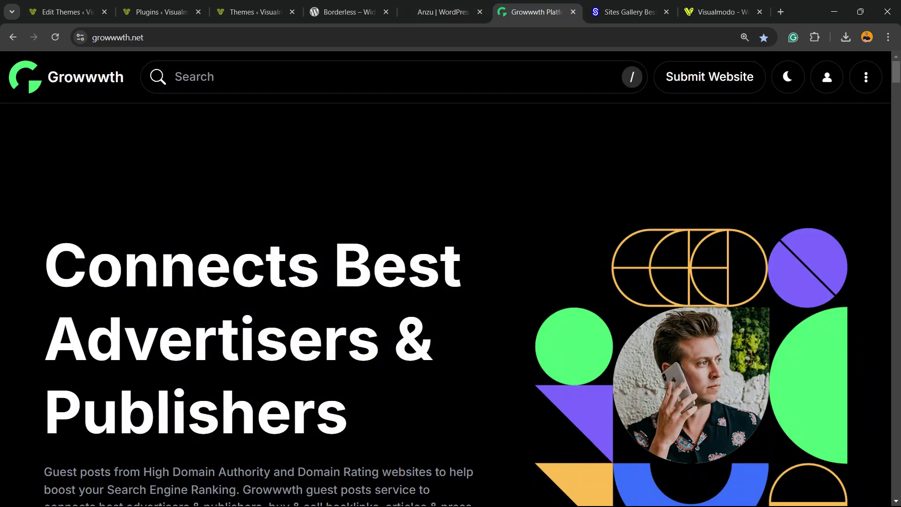
{"action": "scroll", "coordinate": [450, 282], "scroll_direction": "down", "scroll_amount": 2}
{"action": "scroll", "coordinate": [451, 282], "scroll_direction": "up", "scroll_amount": 2}
{"action": "scroll", "coordinate": [450, 281], "scroll_direction": "down", "scroll_amount": 20}
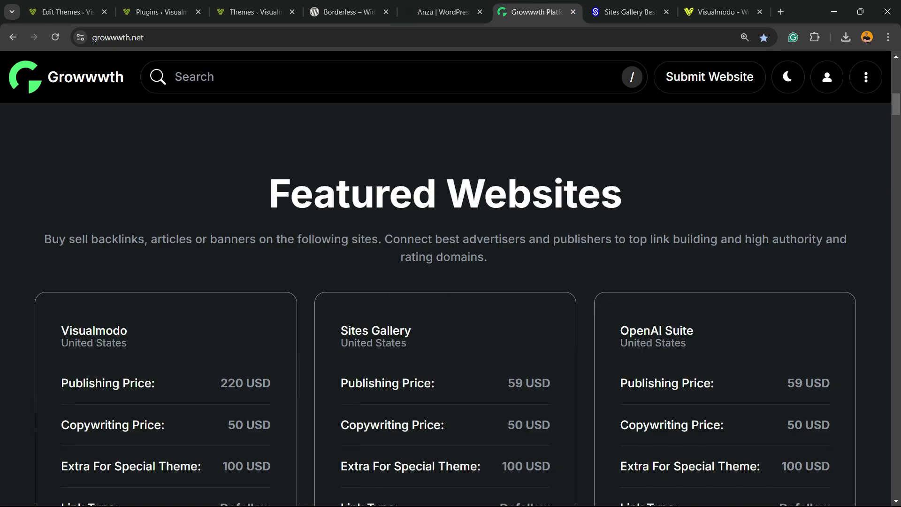
{"action": "scroll", "coordinate": [451, 281], "scroll_direction": "down", "scroll_amount": 15}
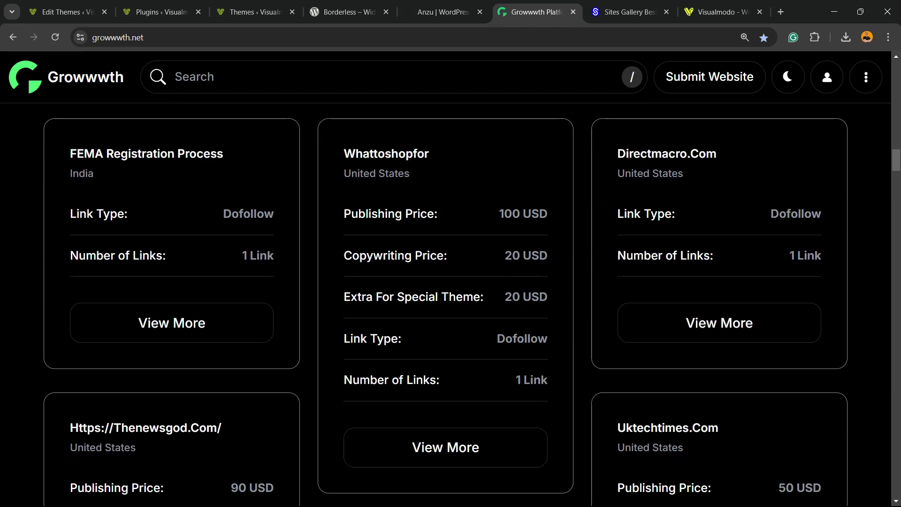
{"action": "scroll", "coordinate": [450, 281], "scroll_direction": "down", "scroll_amount": 10}
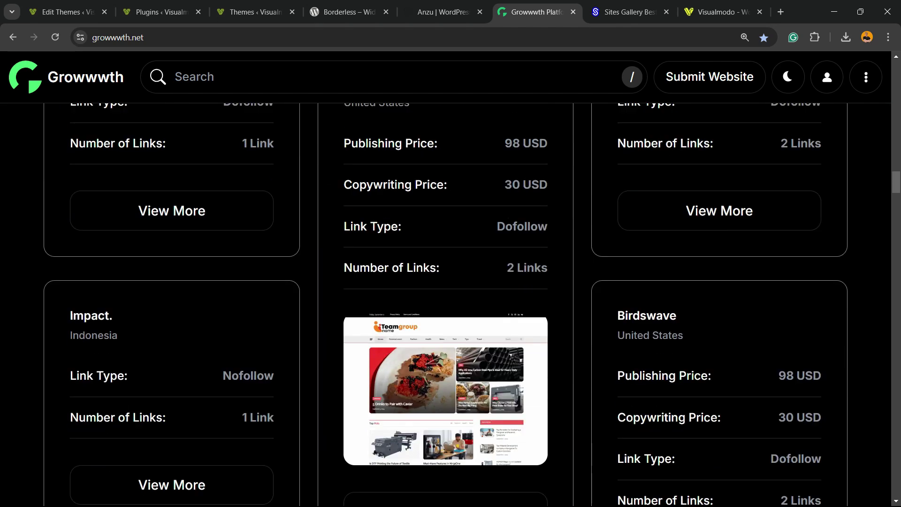
{"action": "scroll", "coordinate": [450, 282], "scroll_direction": "down", "scroll_amount": 10}
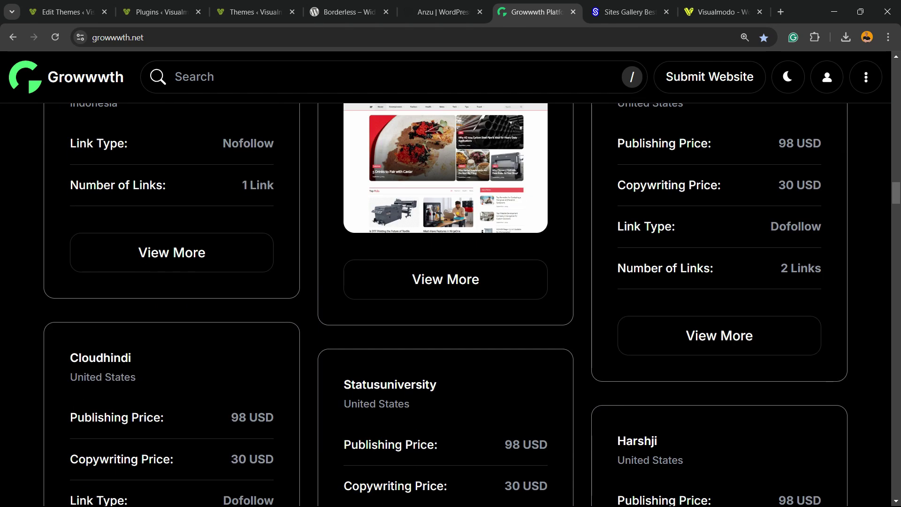
{"action": "scroll", "coordinate": [451, 282], "scroll_direction": "up", "scroll_amount": 15}
{"action": "scroll", "coordinate": [451, 282], "scroll_direction": "up", "scroll_amount": 5}
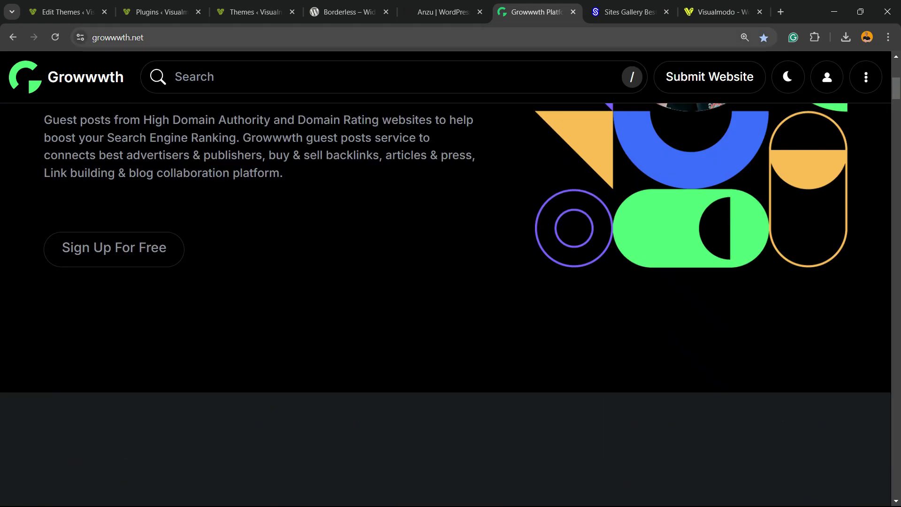
{"action": "scroll", "coordinate": [450, 282], "scroll_direction": "up", "scroll_amount": 8}
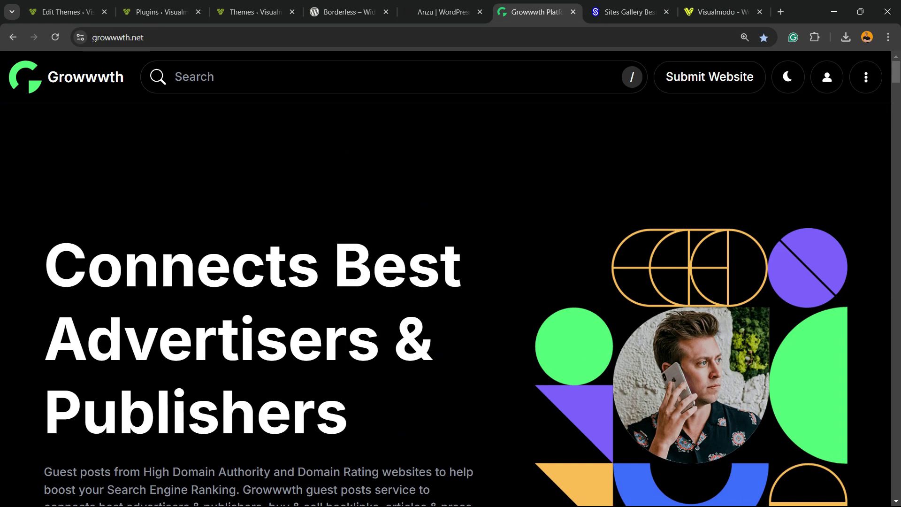
{"action": "scroll", "coordinate": [451, 282], "scroll_direction": "down", "scroll_amount": 5}
{"action": "scroll", "coordinate": [451, 281], "scroll_direction": "up", "scroll_amount": 5}
{"action": "scroll", "coordinate": [451, 282], "scroll_direction": "down", "scroll_amount": 6}
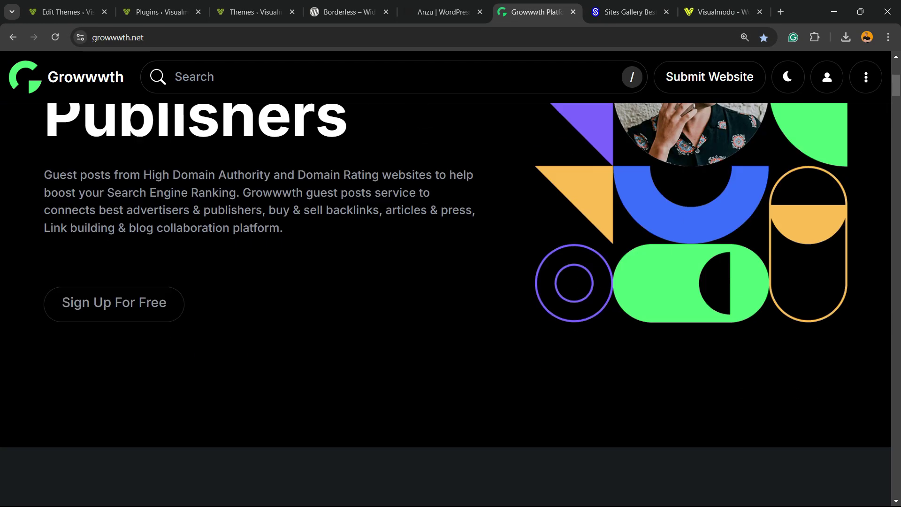
{"action": "scroll", "coordinate": [450, 282], "scroll_direction": "up", "scroll_amount": 6}
Scroll through the Sites Gallery WEBSITES cards, then switch to the Visualmodo homepage tab
{"action": "key", "text": "ctrl+Tab"}
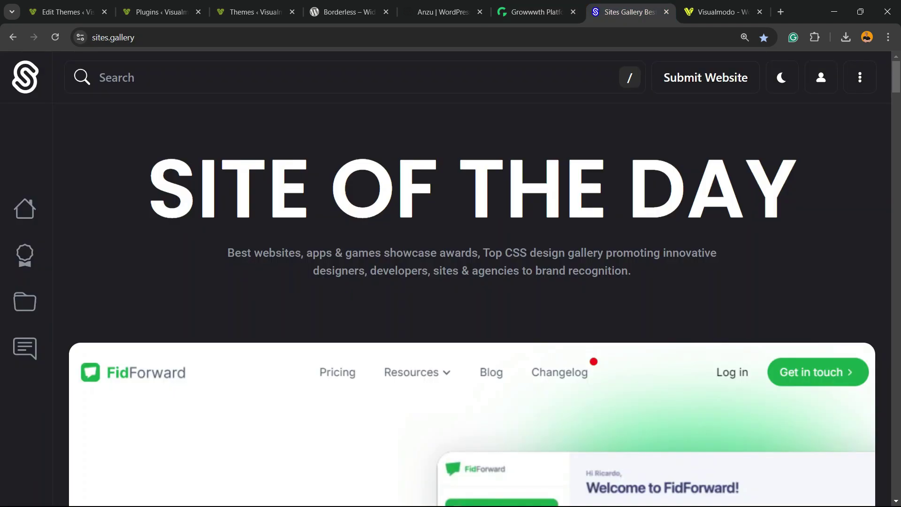
{"action": "scroll", "coordinate": [450, 281], "scroll_direction": "down", "scroll_amount": 8}
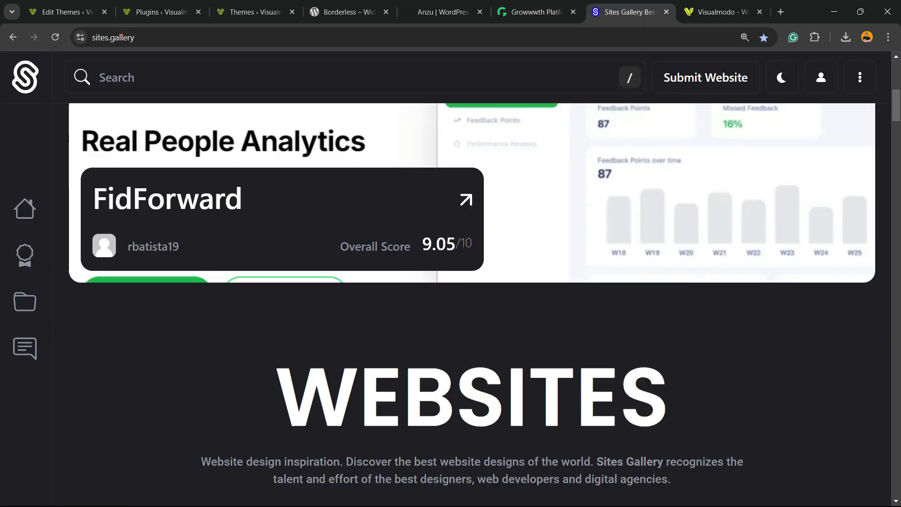
{"action": "scroll", "coordinate": [451, 282], "scroll_direction": "down", "scroll_amount": 20}
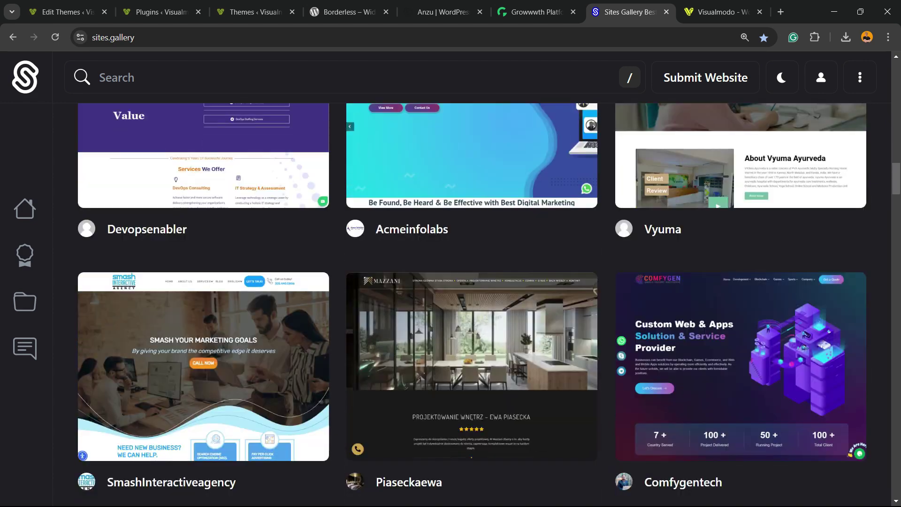
{"action": "scroll", "coordinate": [202, 282], "scroll_direction": "down", "scroll_amount": 20}
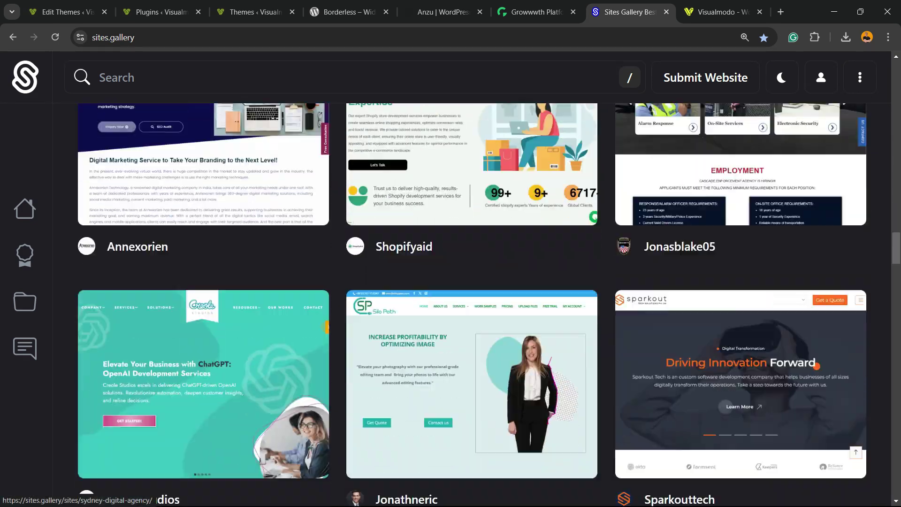
{"action": "scroll", "coordinate": [202, 187], "scroll_direction": "down", "scroll_amount": 11}
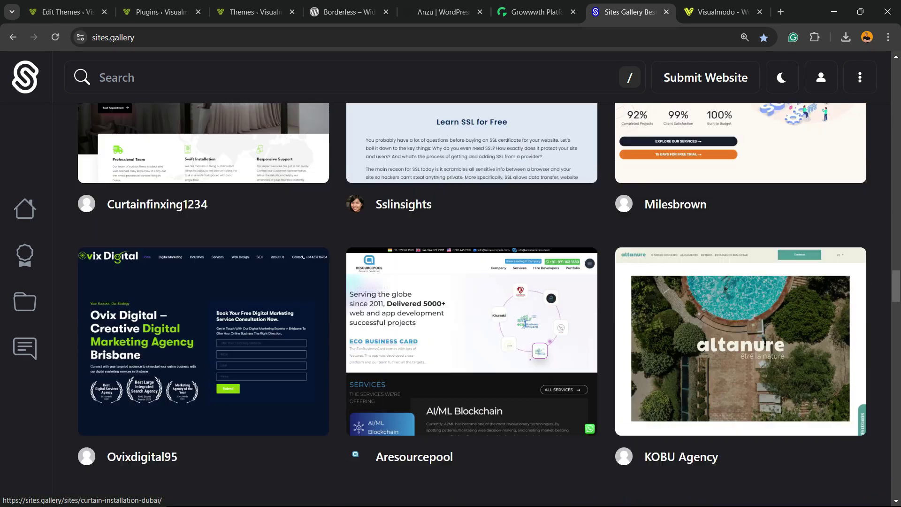
{"action": "scroll", "coordinate": [450, 281], "scroll_direction": "down", "scroll_amount": 10}
{"action": "left_click", "coordinate": [718, 12]}
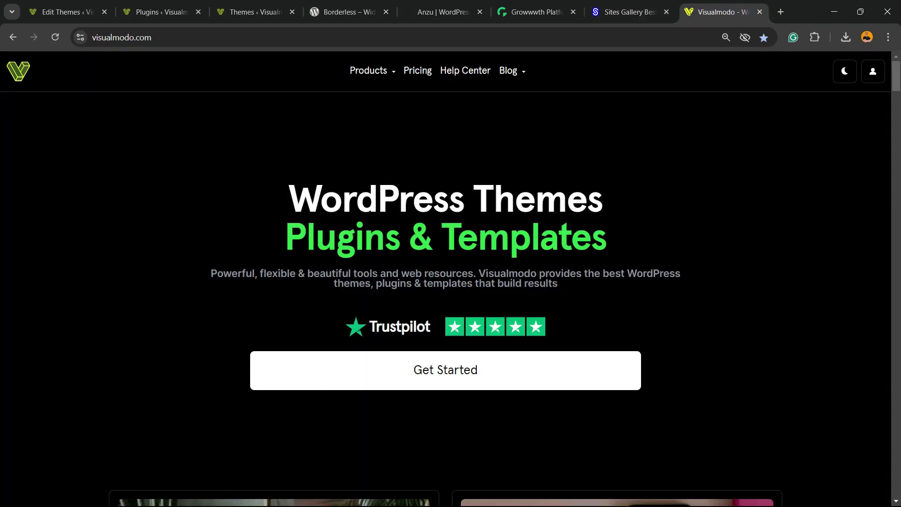
{"action": "scroll", "coordinate": [450, 281], "scroll_direction": "down", "scroll_amount": 7}
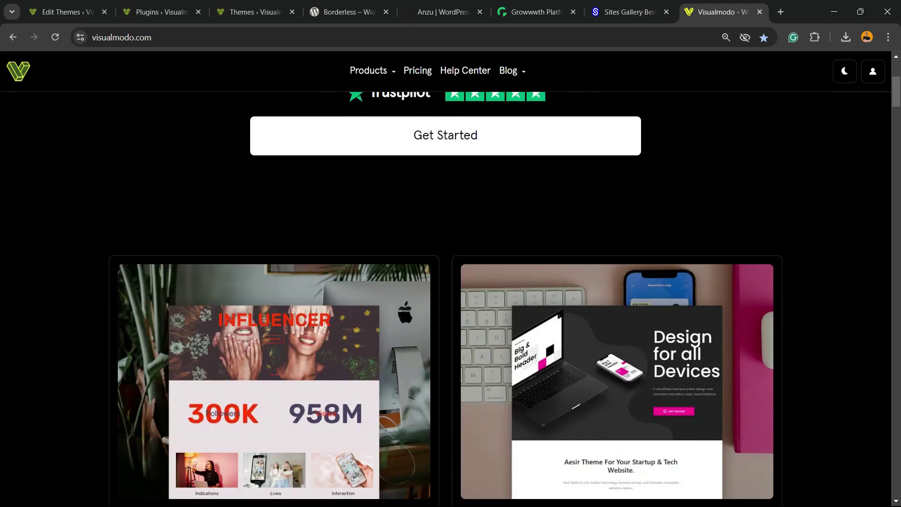
{"action": "scroll", "coordinate": [450, 282], "scroll_direction": "down", "scroll_amount": 10}
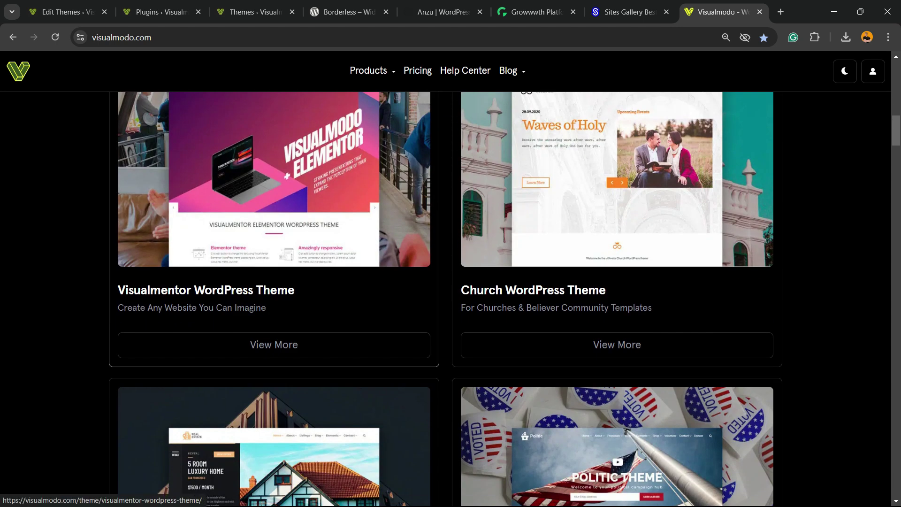
{"action": "scroll", "coordinate": [445, 299], "scroll_direction": "down", "scroll_amount": 5}
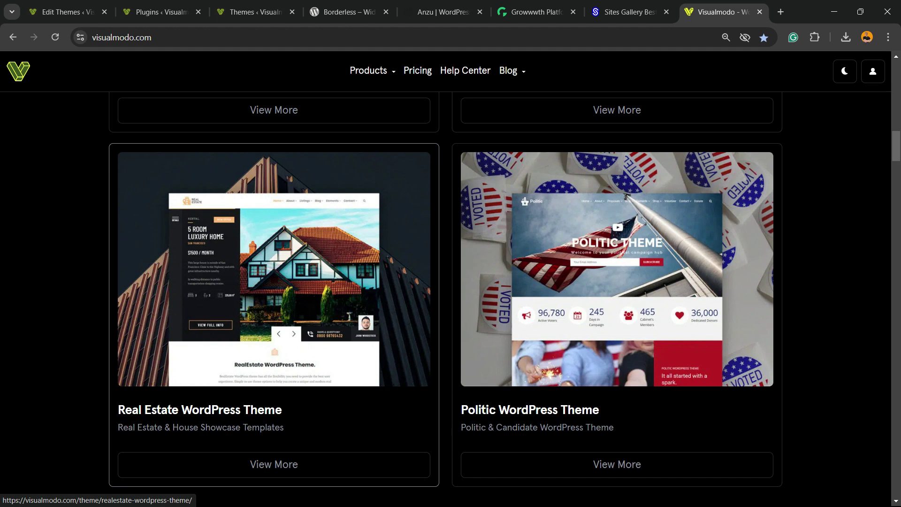
{"action": "scroll", "coordinate": [446, 281], "scroll_direction": "down", "scroll_amount": 5}
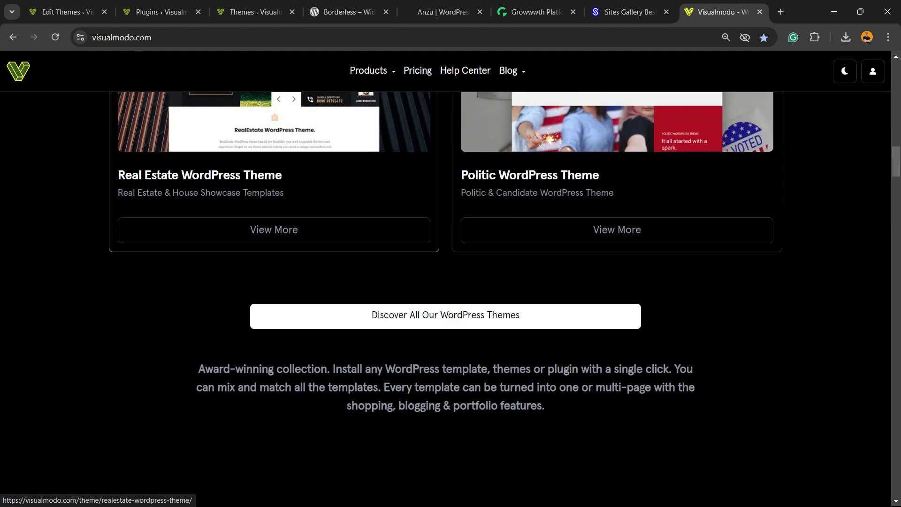
{"action": "scroll", "coordinate": [445, 282], "scroll_direction": "down", "scroll_amount": 3}
{"action": "scroll", "coordinate": [445, 281], "scroll_direction": "down", "scroll_amount": 7}
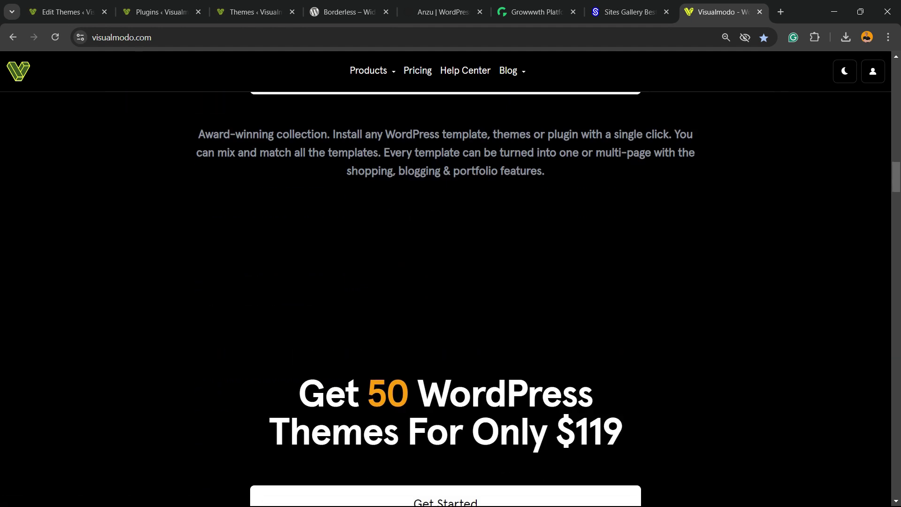
{"action": "scroll", "coordinate": [445, 281], "scroll_direction": "down", "scroll_amount": 12}
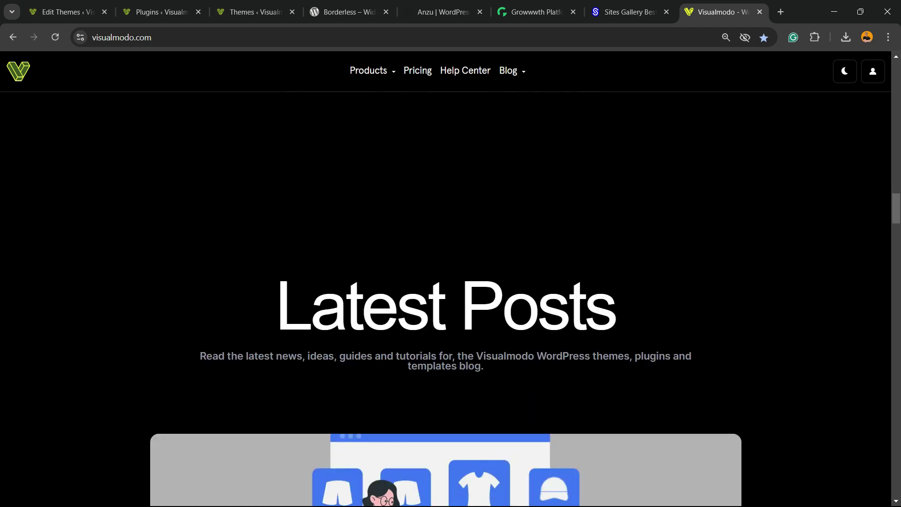
{"action": "scroll", "coordinate": [306, 489], "scroll_direction": "down", "scroll_amount": 13}
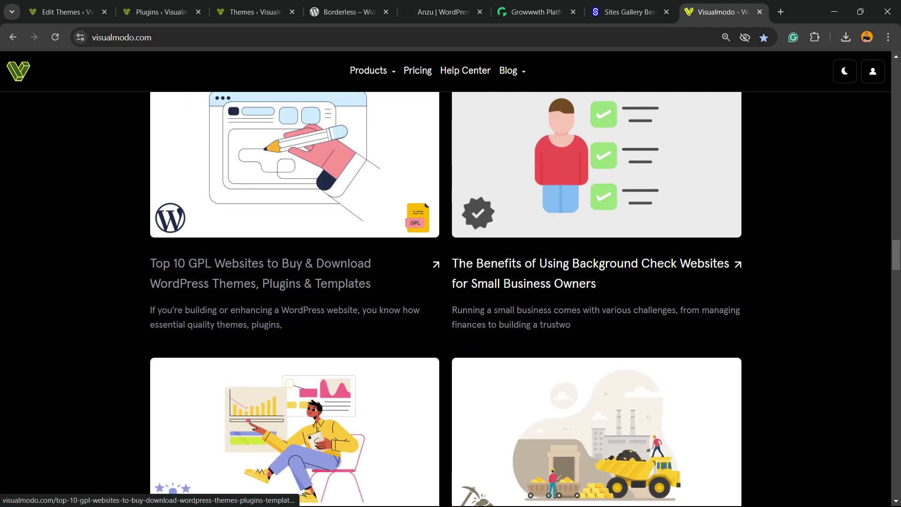
{"action": "scroll", "coordinate": [306, 489], "scroll_direction": "down", "scroll_amount": 10}
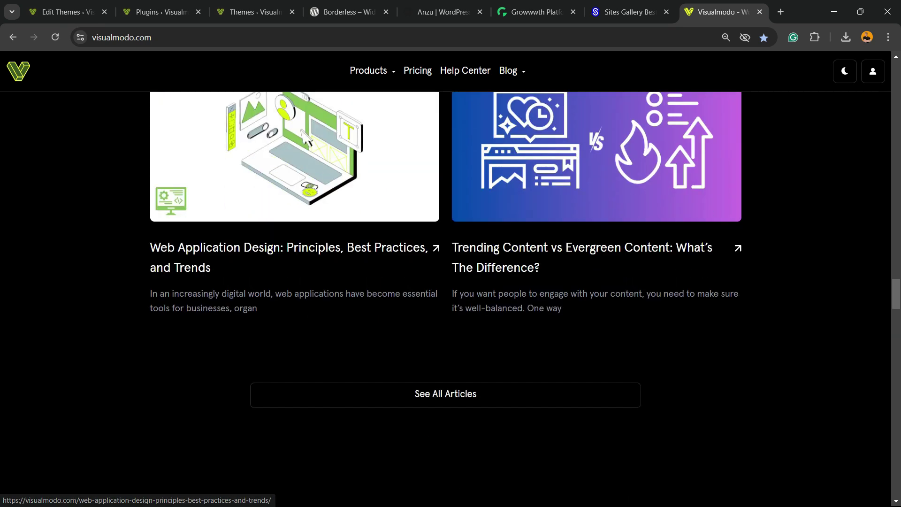
{"action": "scroll", "coordinate": [446, 300], "scroll_direction": "down", "scroll_amount": 9}
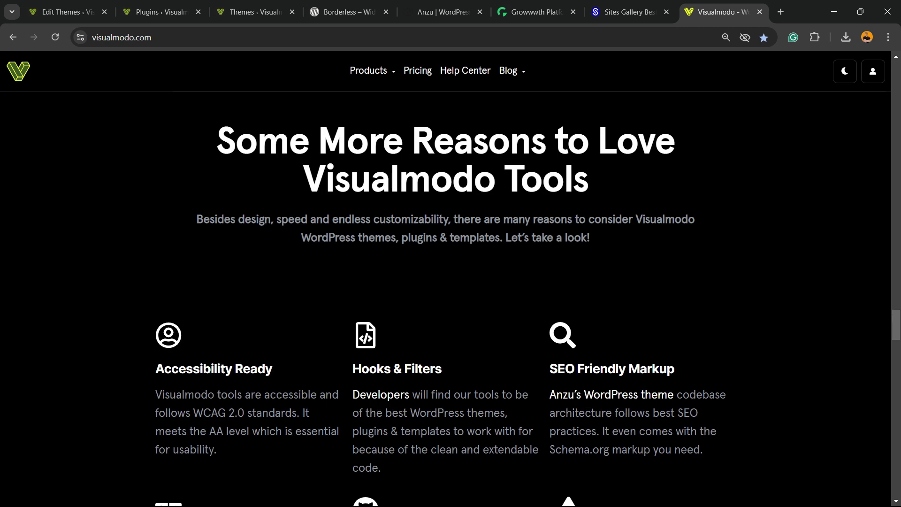
{"action": "scroll", "coordinate": [446, 300], "scroll_direction": "down", "scroll_amount": 12}
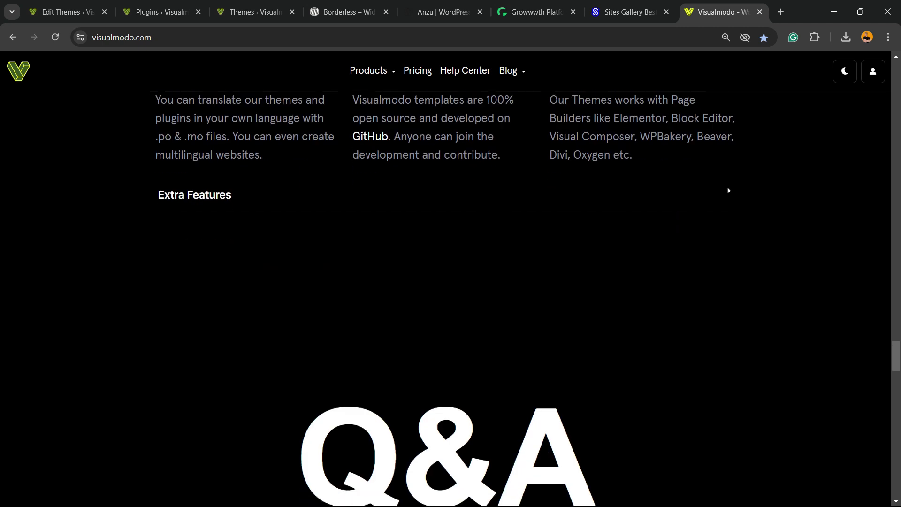